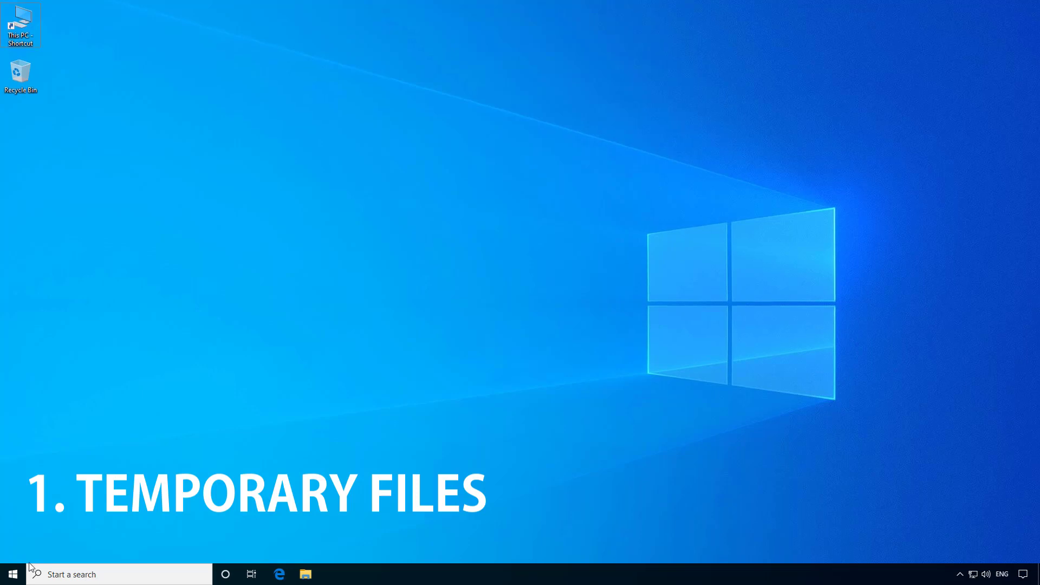
# Step: Open C:\Windows\Temp through Run with 'temp' and delete all 68 items in it
pyautogui.click(56, 571)
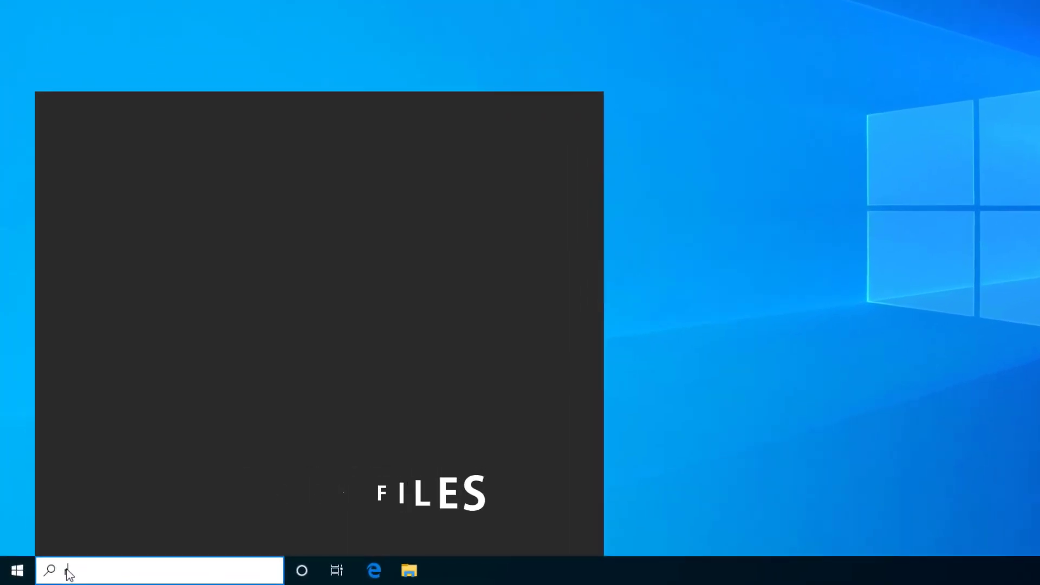
pyautogui.write('run')
pyautogui.press('Return')
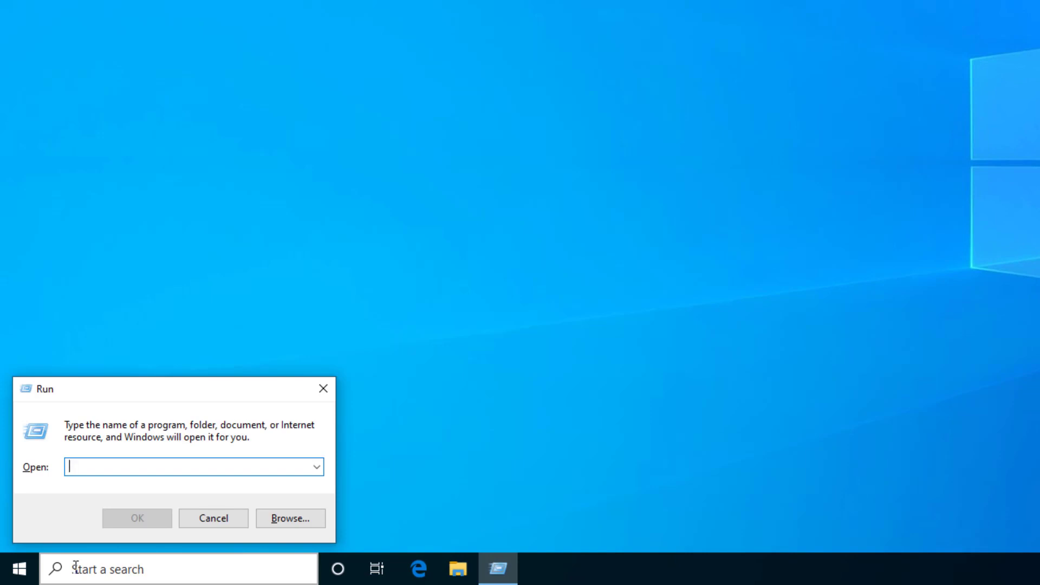
pyautogui.write('temp')
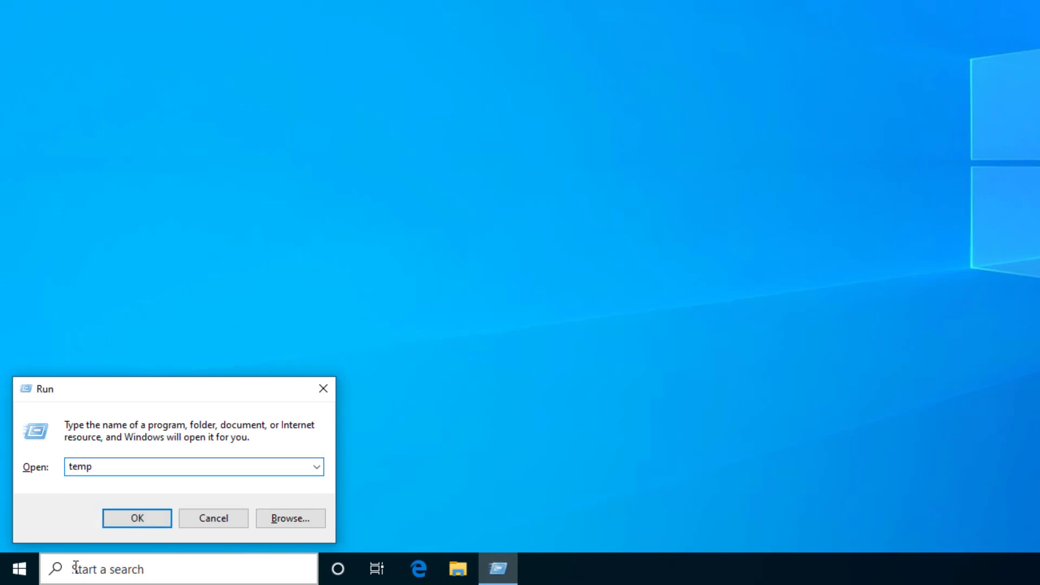
pyautogui.press('Return')
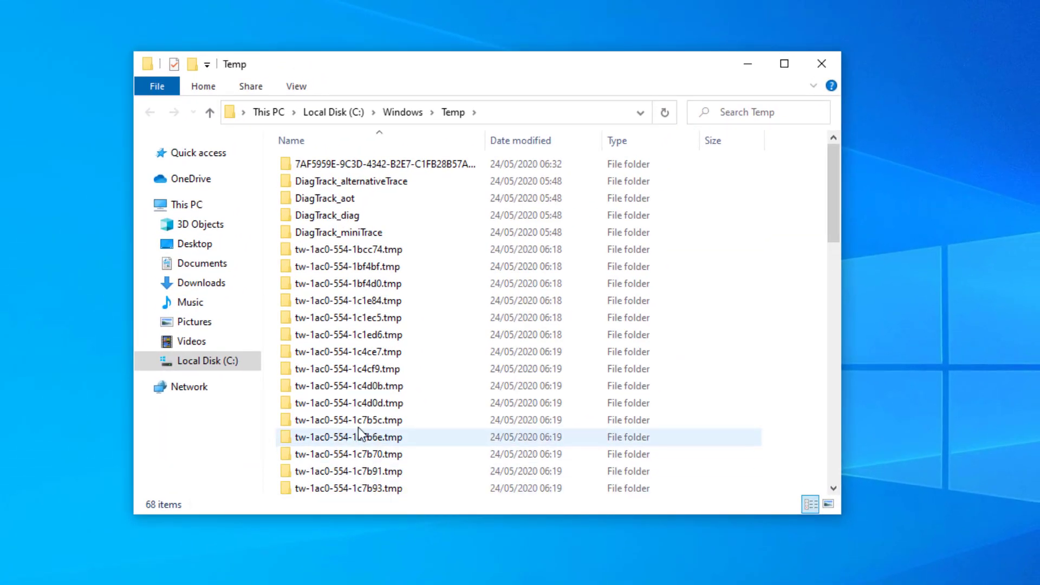
pyautogui.moveTo(381, 406)
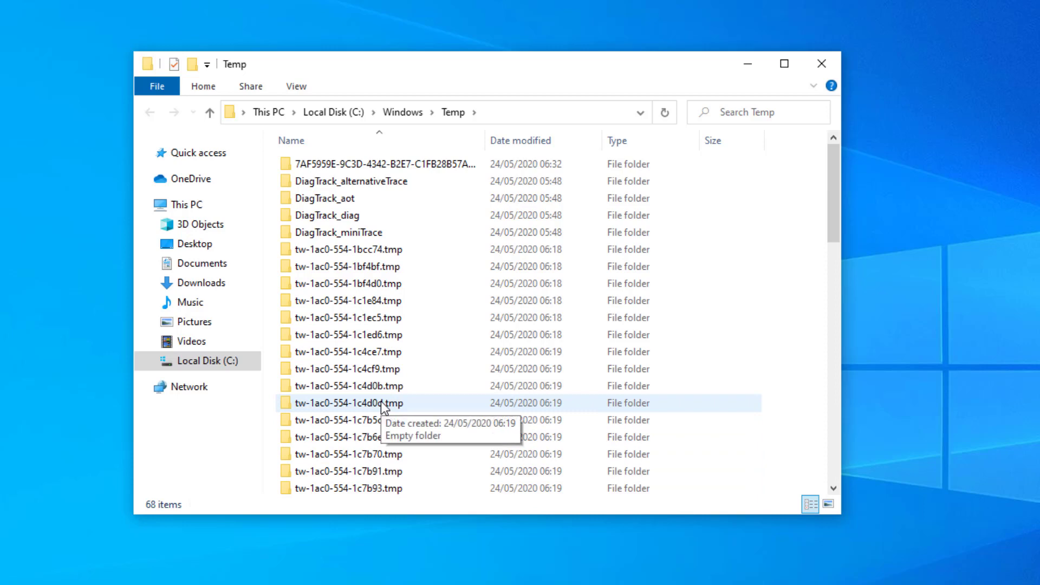
pyautogui.hotkey('ctrl', 'a')
pyautogui.press('Delete')
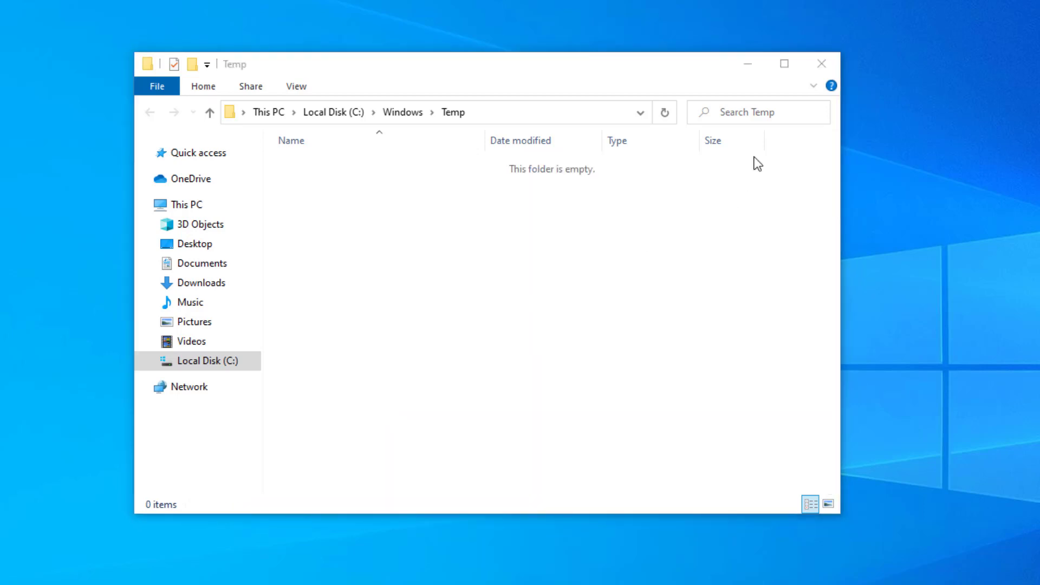
# Step: Close the emptied Temp window, open '%temp%' via Run, and recycle its 10 files
pyautogui.click(820, 65)
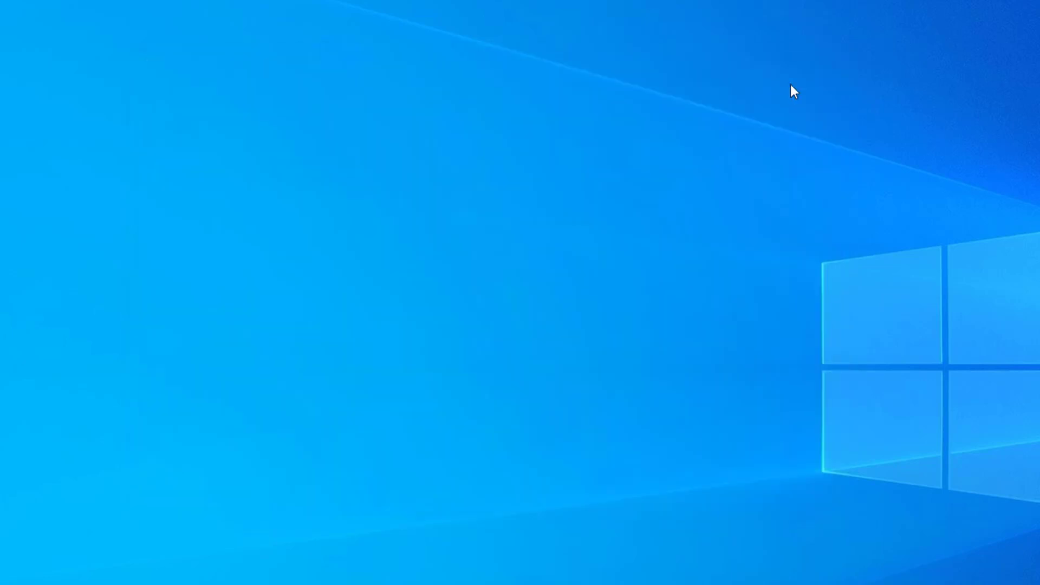
pyautogui.press('super+r')
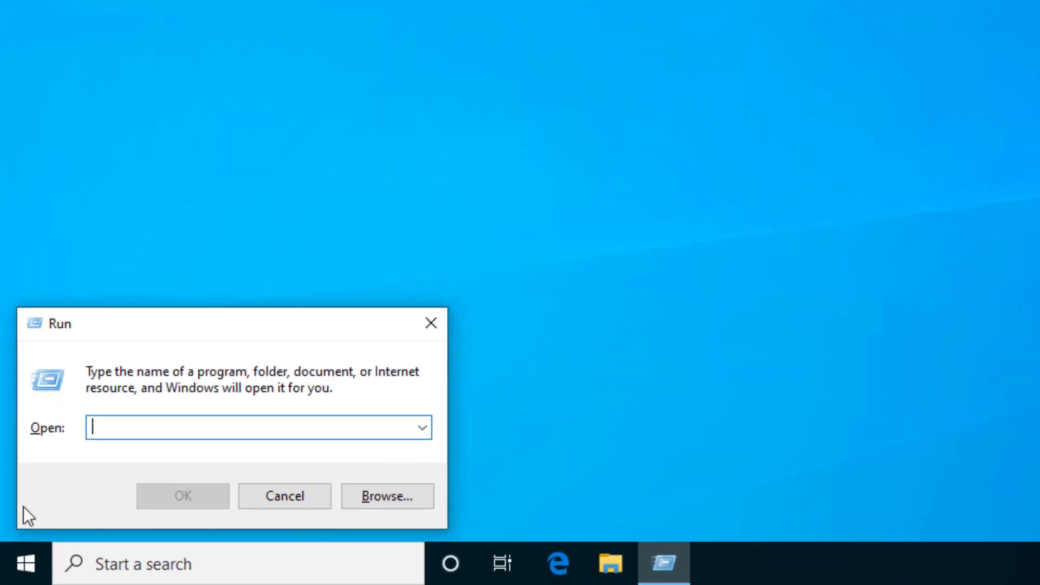
pyautogui.write('%temp')
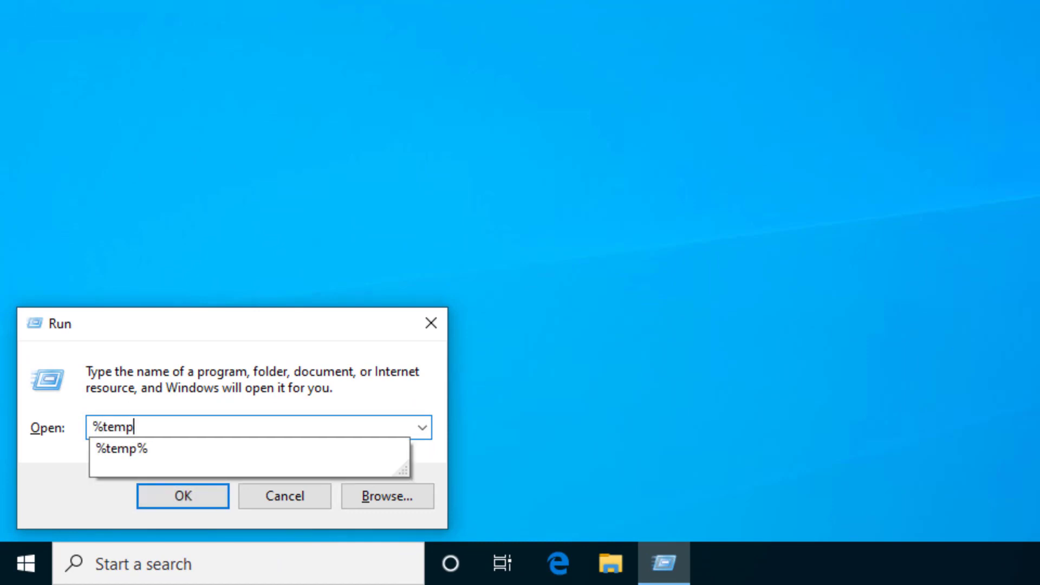
pyautogui.write('%')
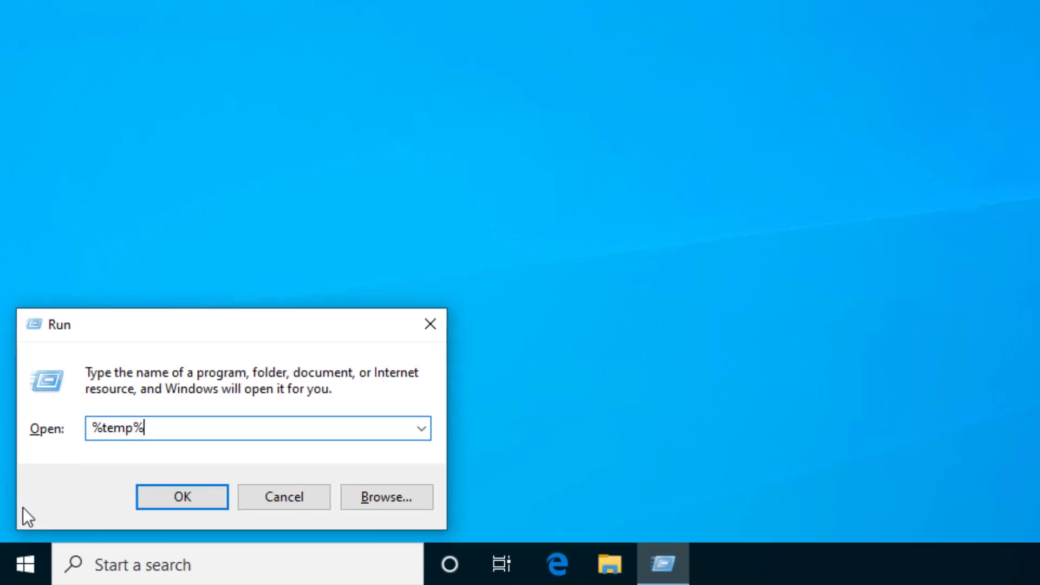
pyautogui.press('Return')
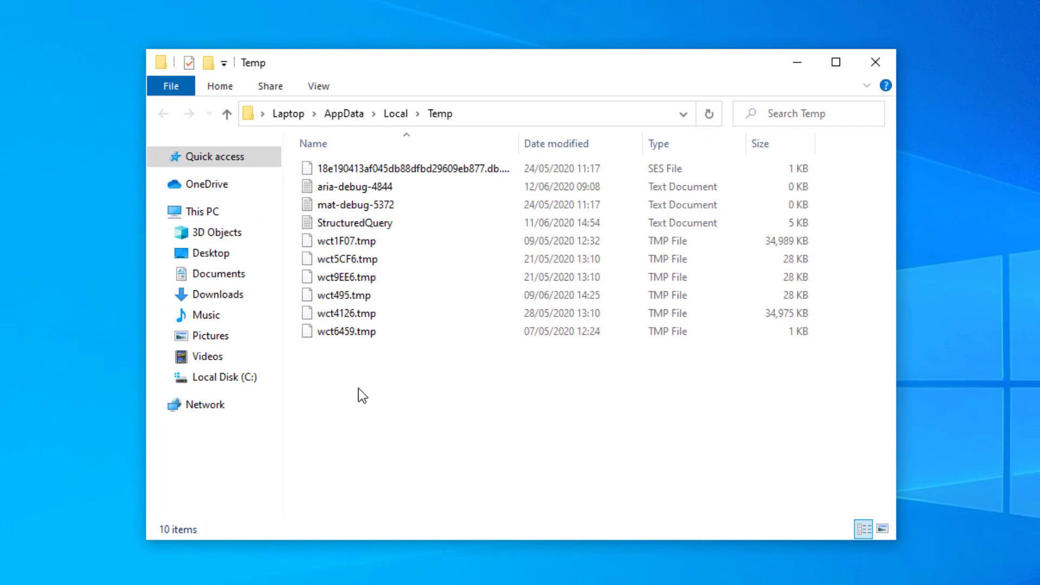
pyautogui.hotkey('ctrl', 'a')
pyautogui.press('Delete')
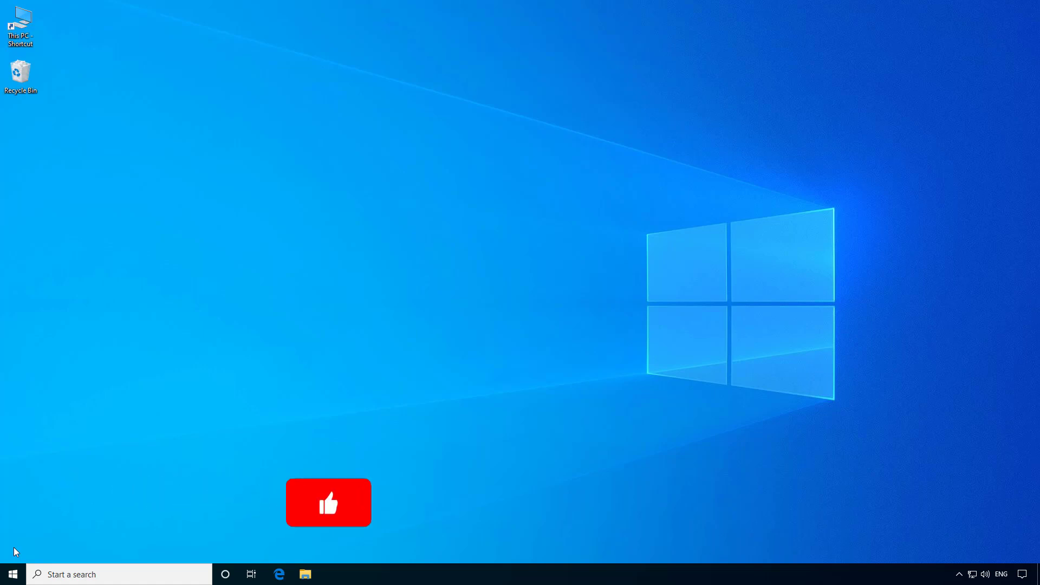
# Step: Open C:\Windows\prefetch via Run with 'prefetch' and recycle all its items
pyautogui.press('super+r')
pyautogui.write('prefetc')
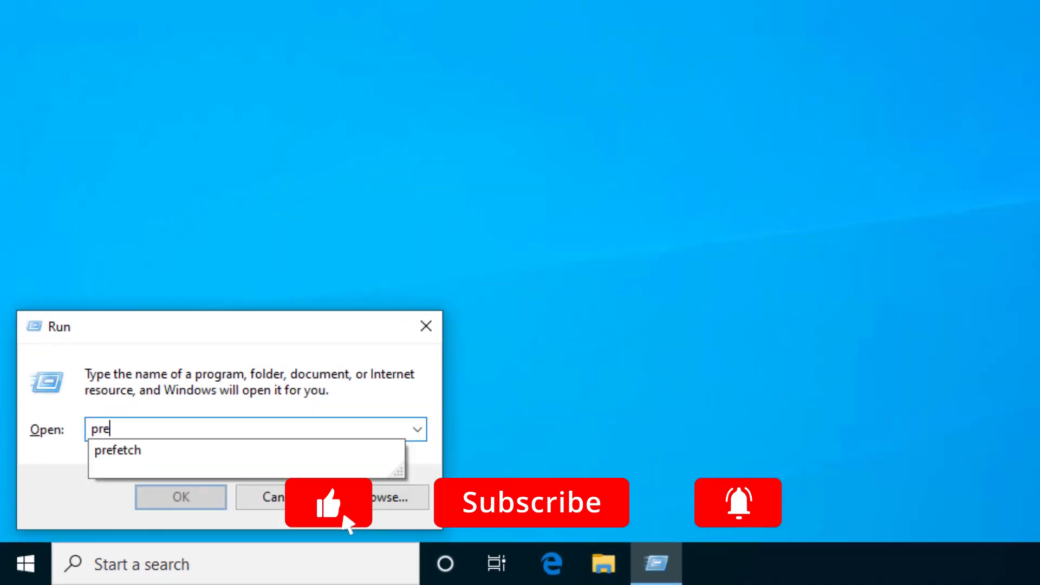
pyautogui.write('h')
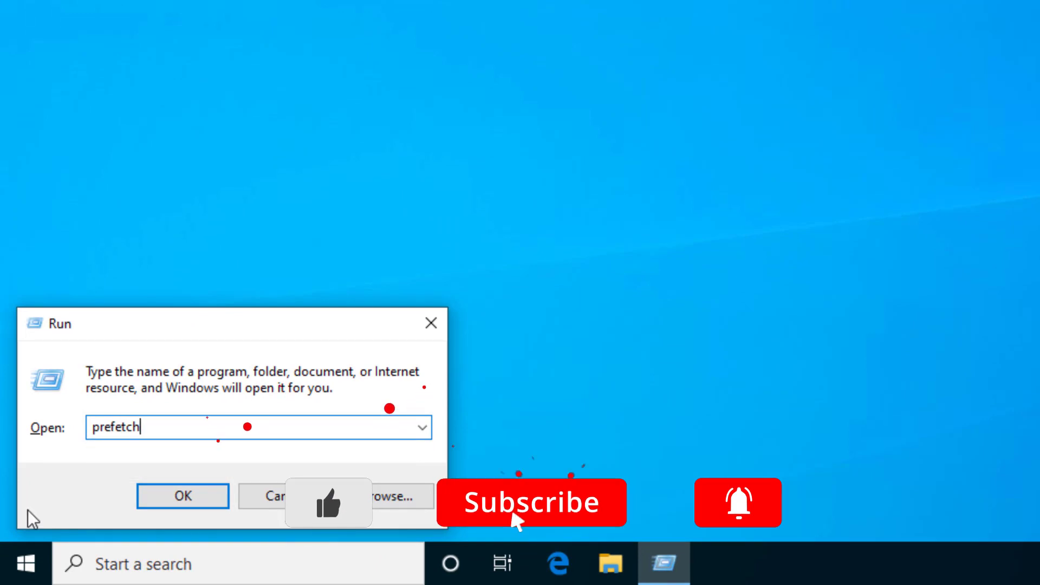
pyautogui.press('Return')
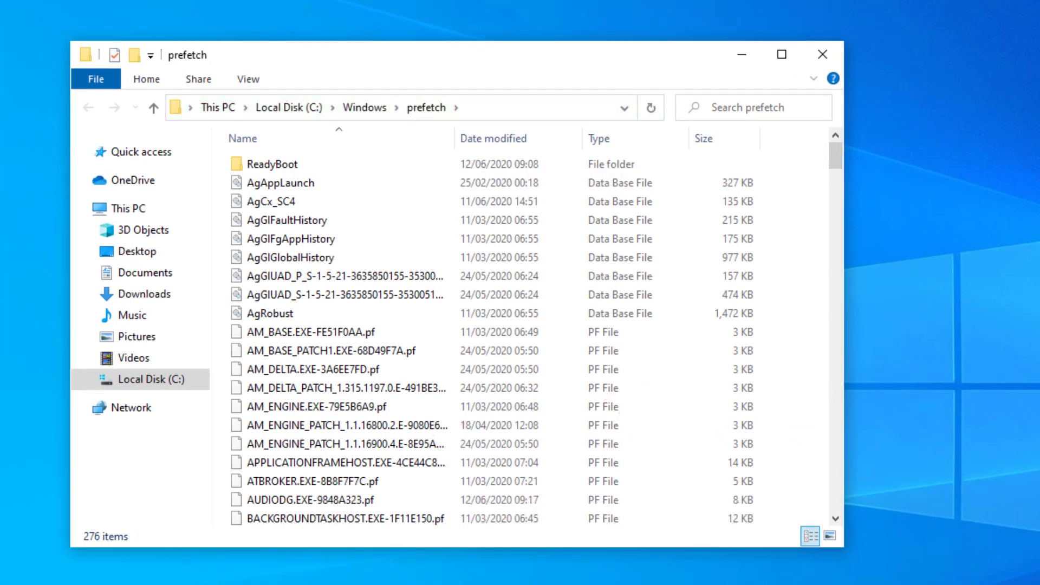
pyautogui.hotkey('ctrl', 'a')
pyautogui.press('Delete')
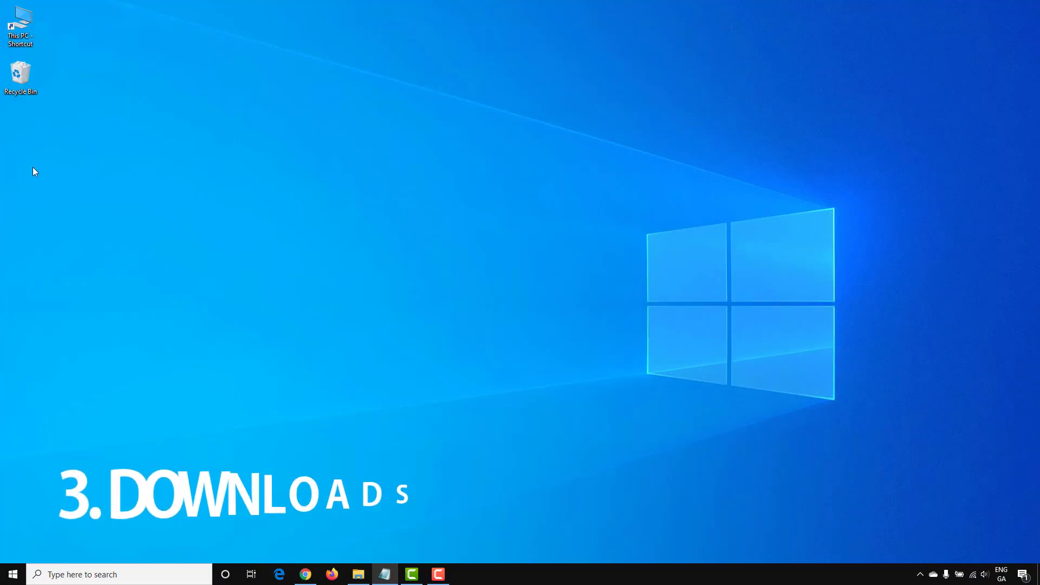
# Step: Open Downloads from This PC and permanently delete all 214 items, confirming with Yes
pyautogui.doubleClick(25, 29)
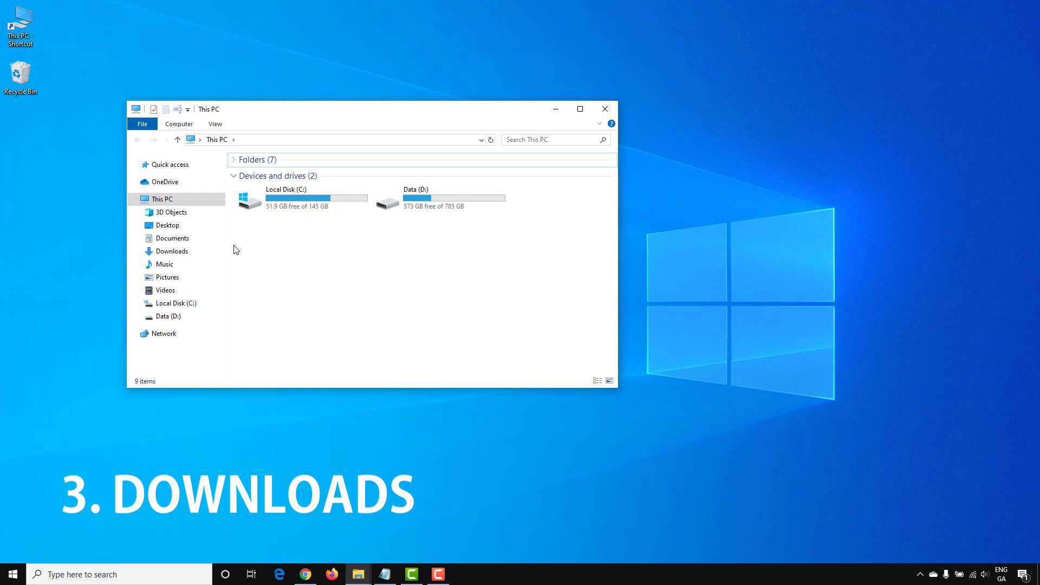
pyautogui.click(184, 258)
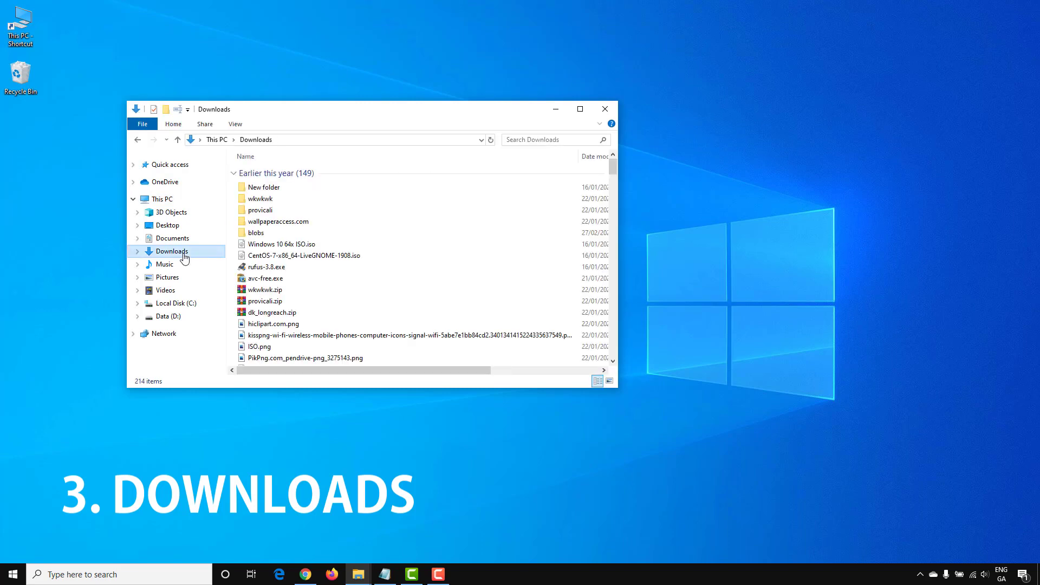
pyautogui.hotkey('ctrl', 'a')
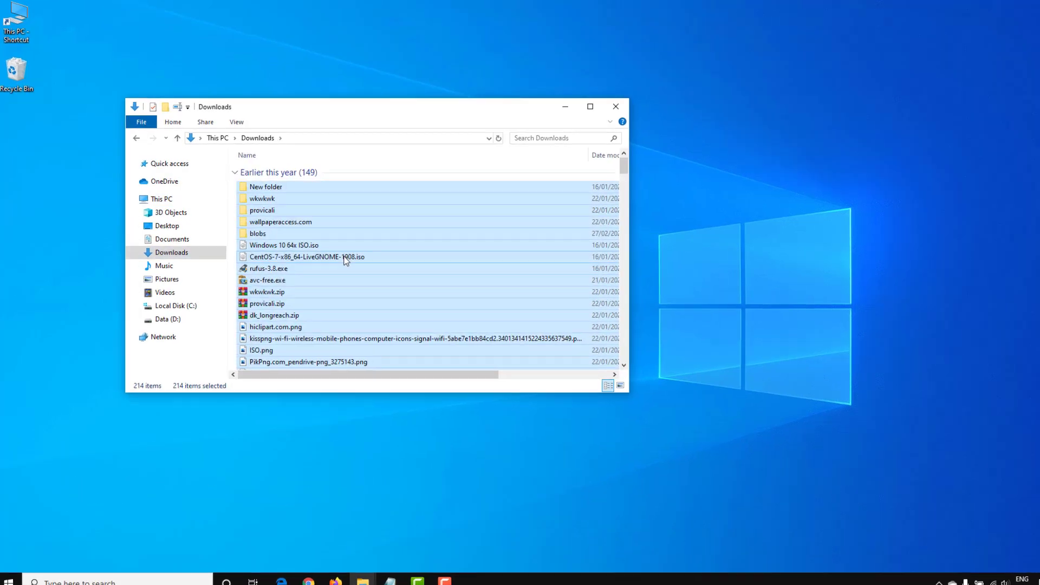
pyautogui.press('Delete')
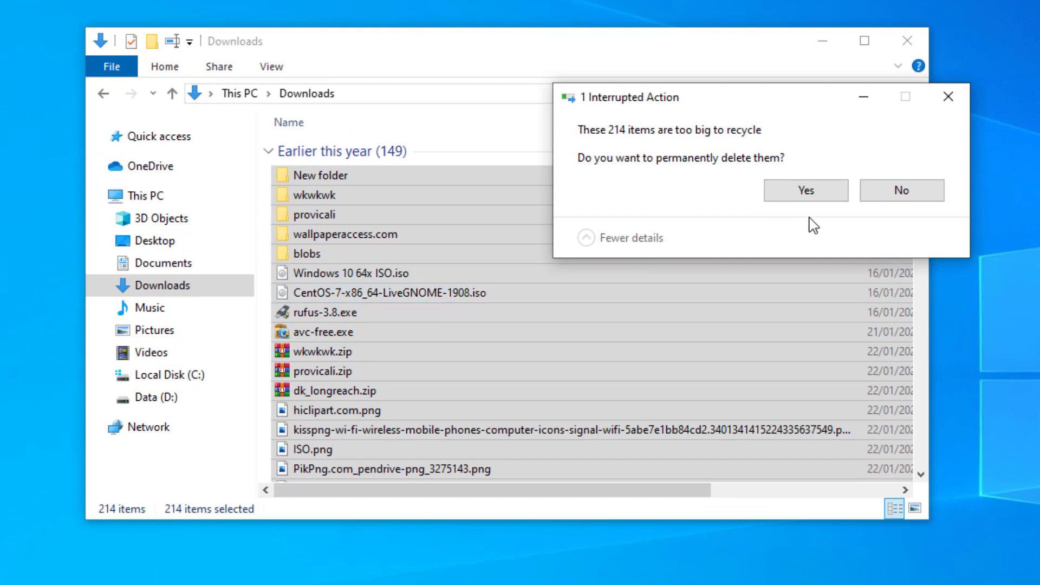
pyautogui.click(807, 191)
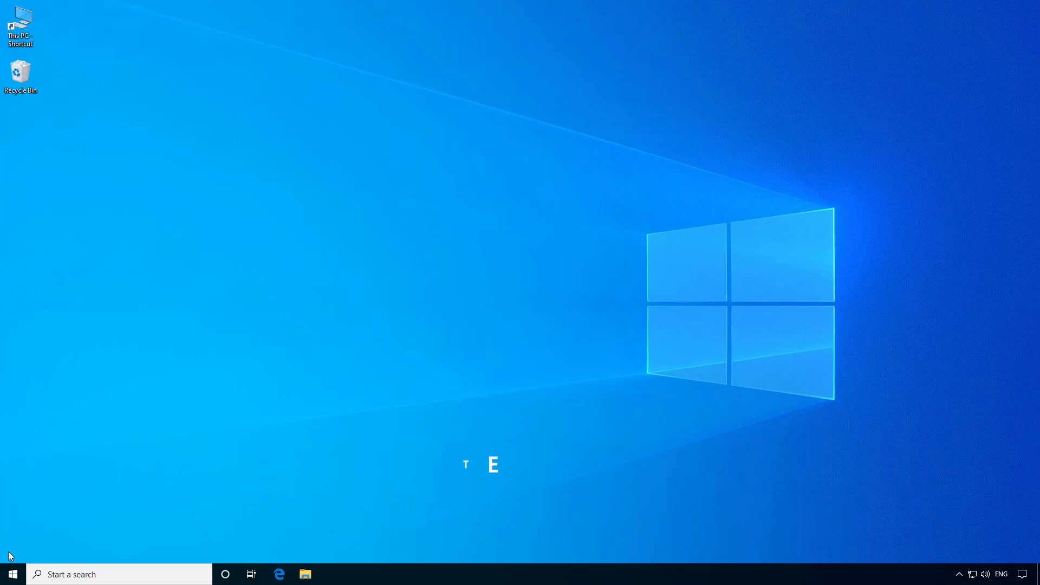
# Step: Navigate from This PC to C:\Windows\SoftwareDistribution\Download
pyautogui.doubleClick(28, 37)
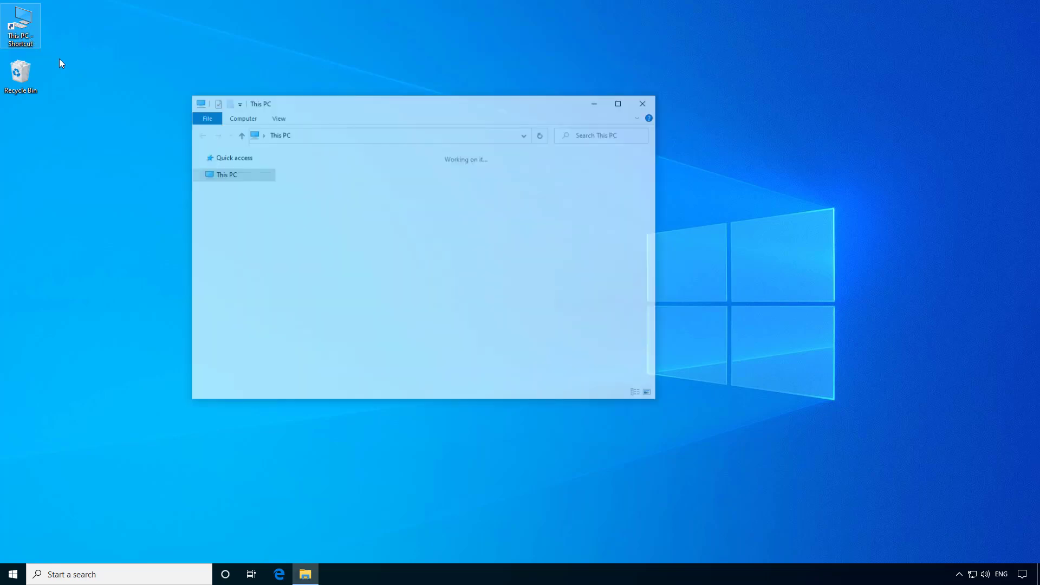
pyautogui.doubleClick(329, 191)
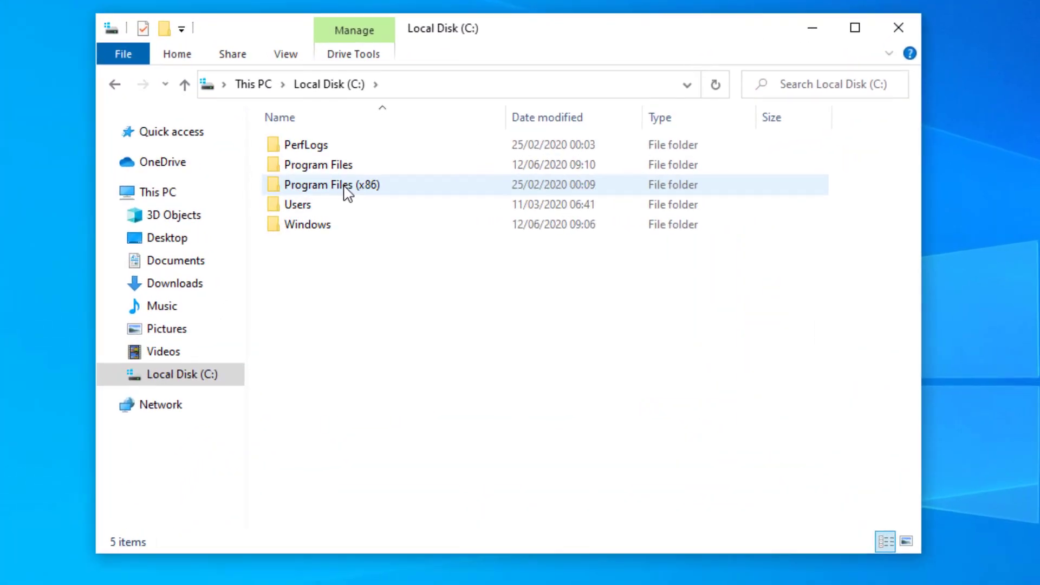
pyautogui.doubleClick(336, 225)
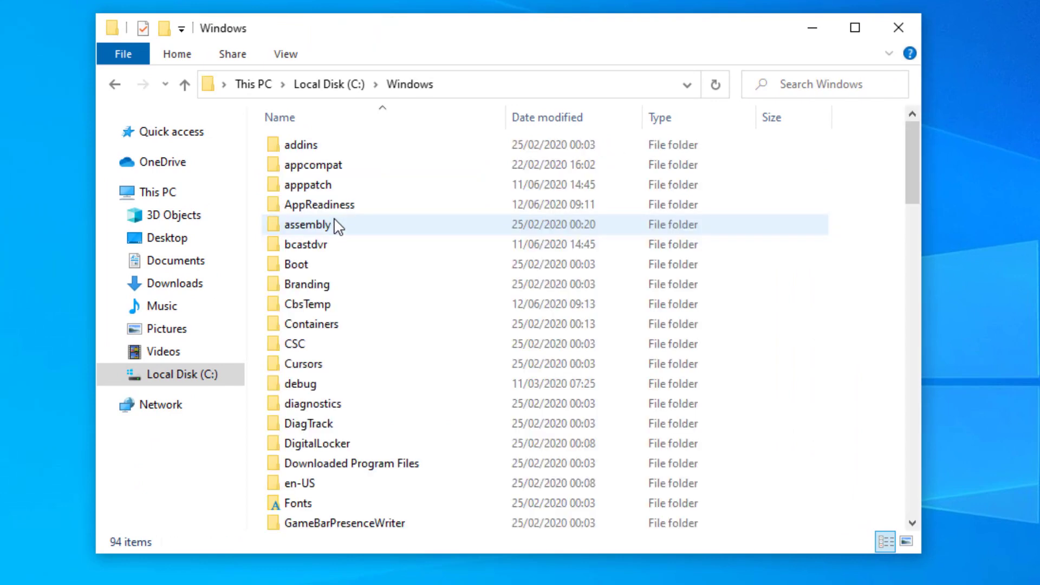
pyautogui.press('s')
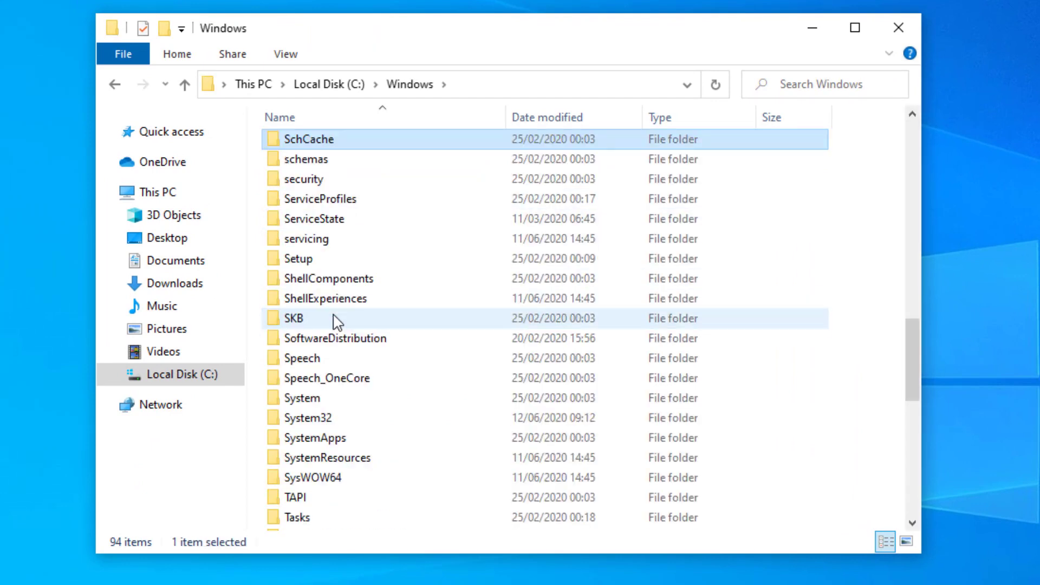
pyautogui.doubleClick(335, 337)
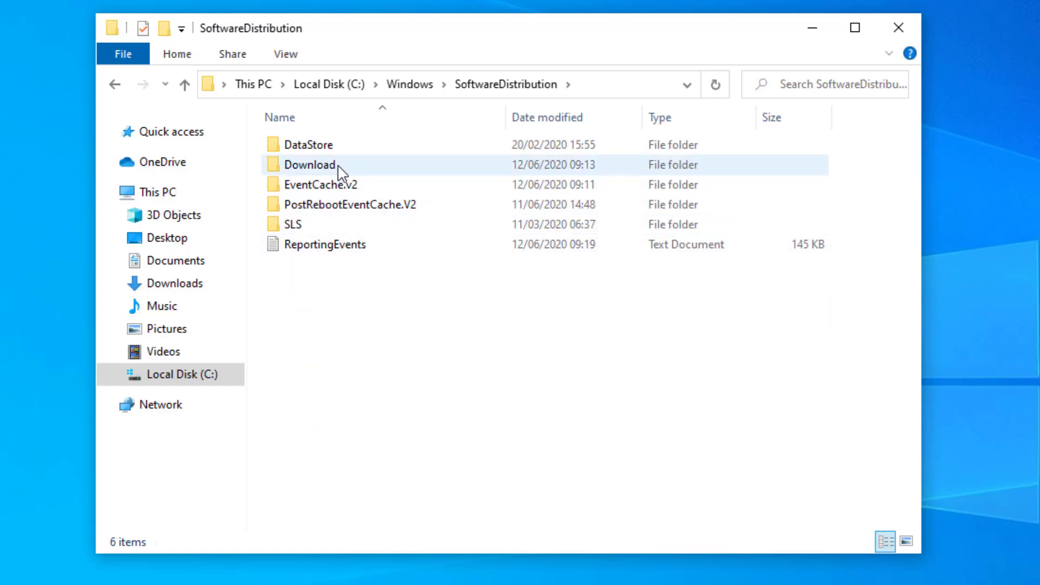
pyautogui.doubleClick(311, 164)
# Step: Delete every item in the Download folder, granting administrator permission for all
pyautogui.hotkey('ctrl', 'a')
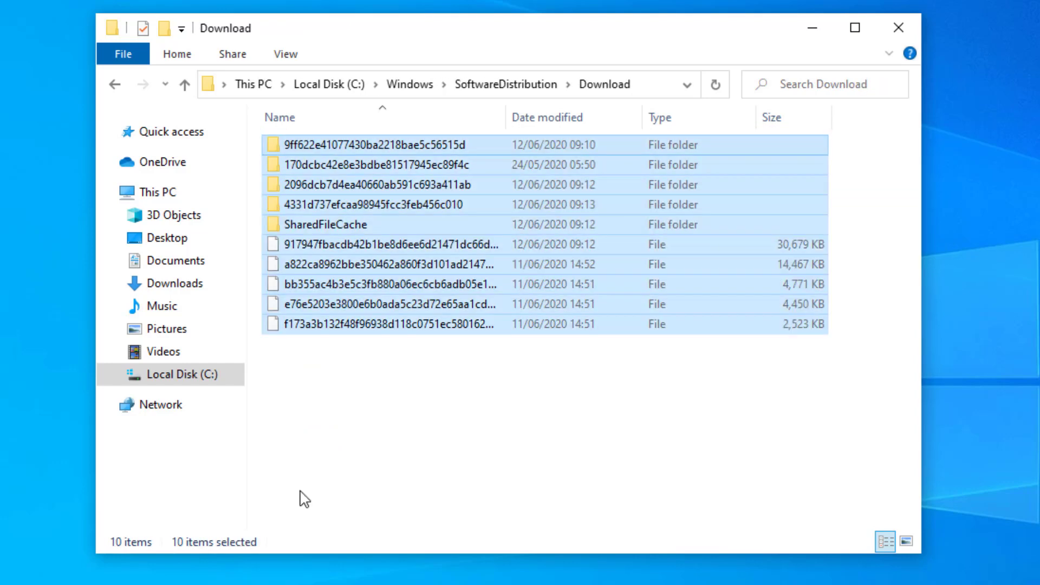
pyautogui.press('Delete')
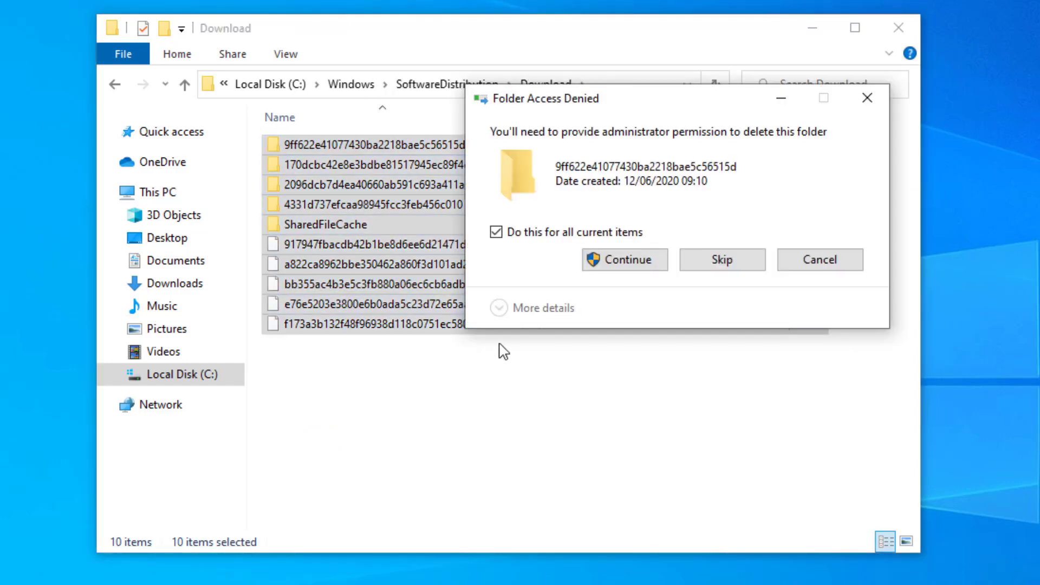
pyautogui.click(660, 257)
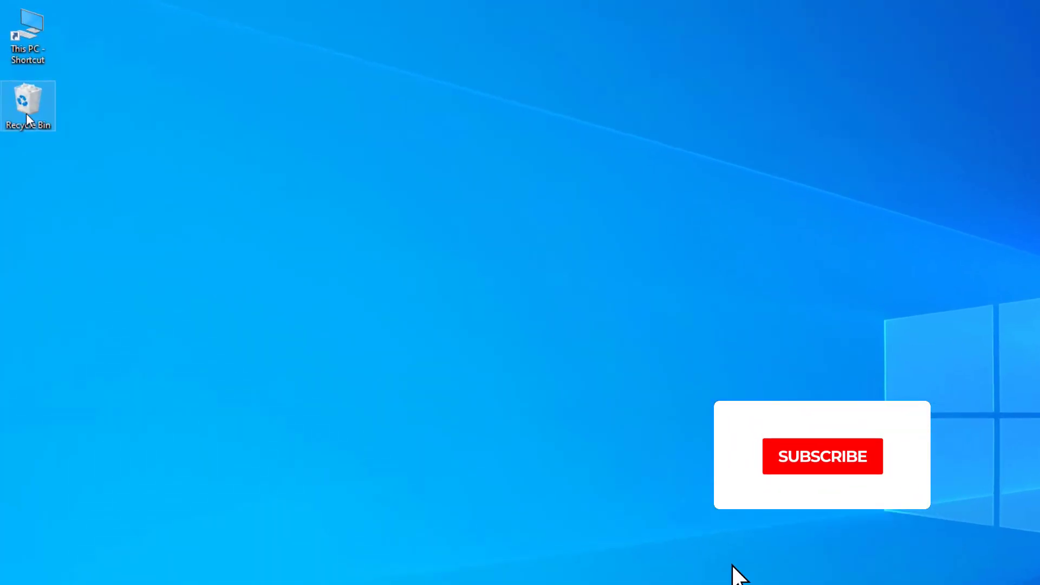
# Step: Open the Recycle Bin and empty all 652 items with Empty Recycle Bin, confirming Yes
pyautogui.doubleClick(26, 113)
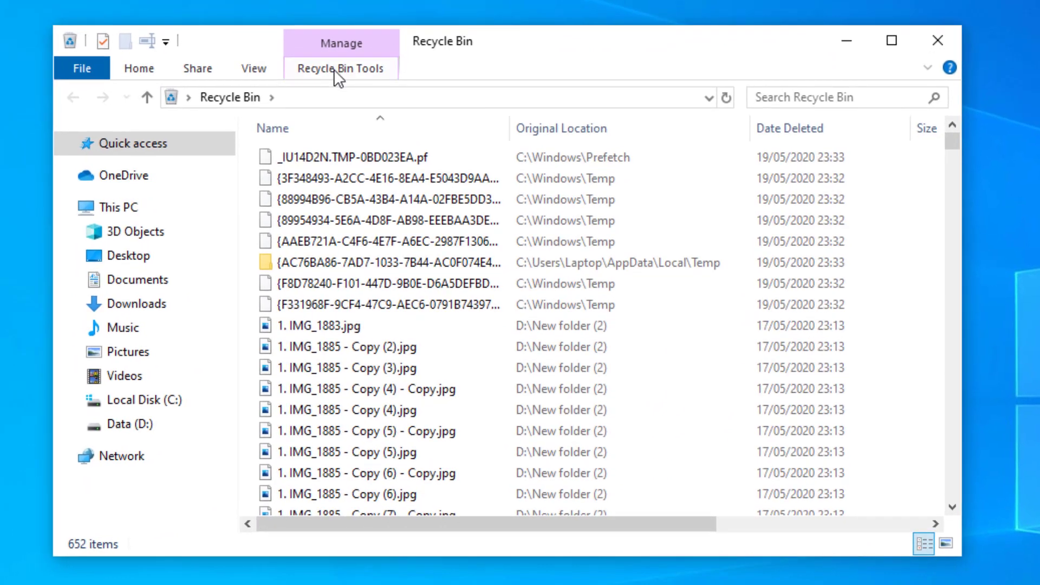
pyautogui.click(333, 69)
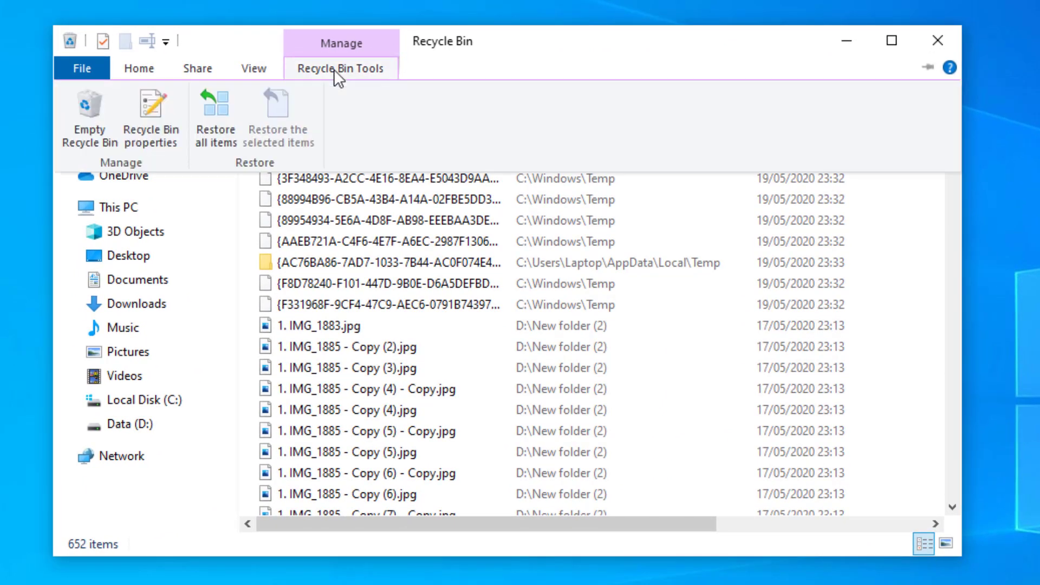
pyautogui.click(87, 111)
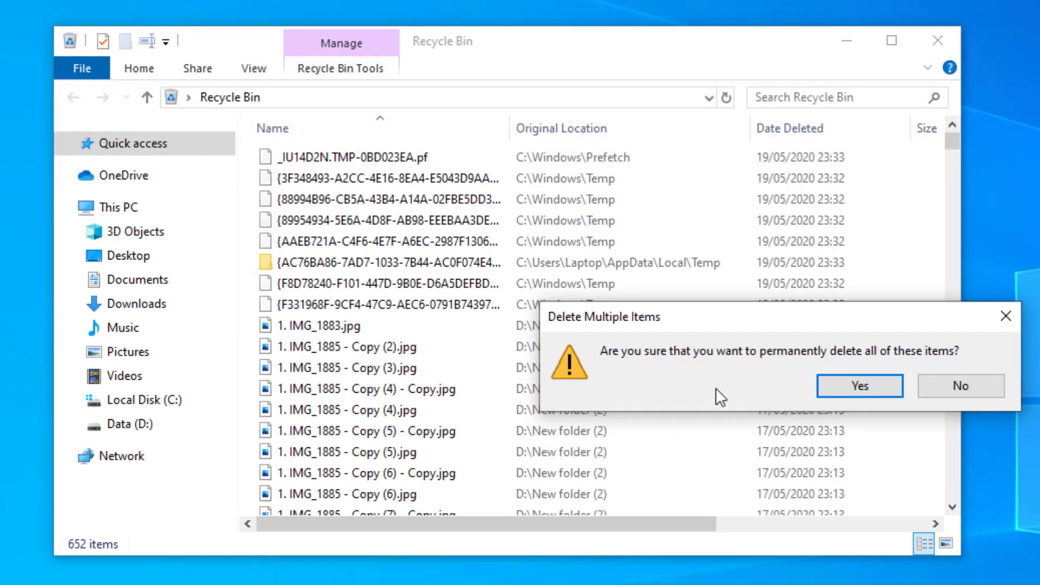
pyautogui.click(826, 386)
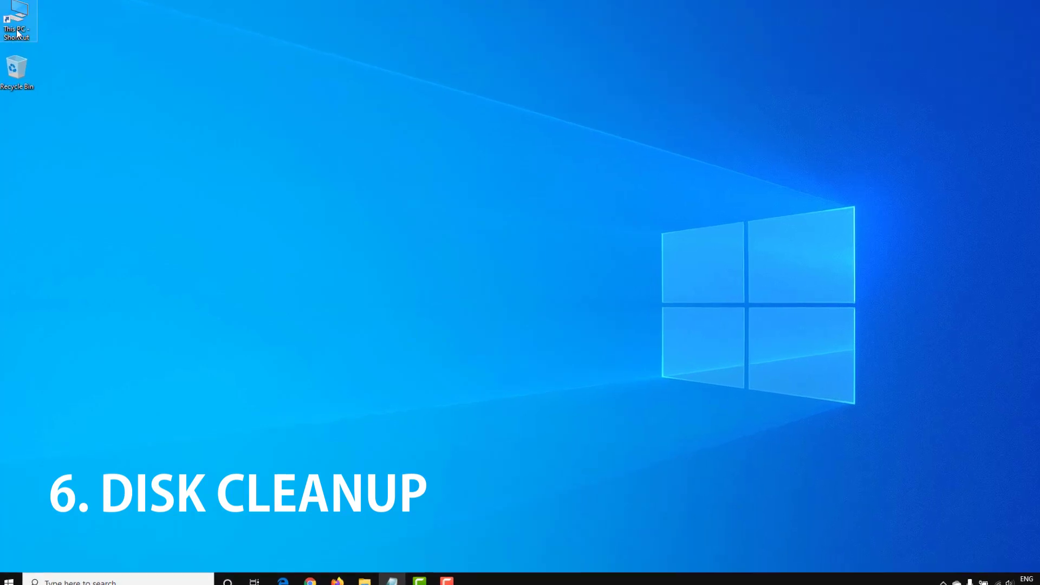
# Step: Open Disk Clean-up from the Local Disk (C:) Properties
pyautogui.press('super+e')
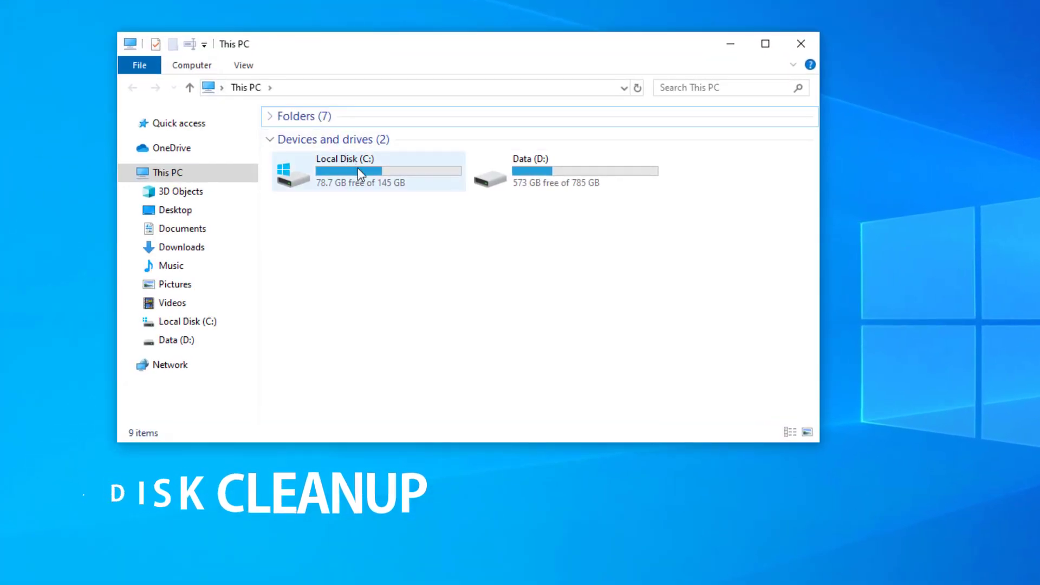
pyautogui.click(391, 171)
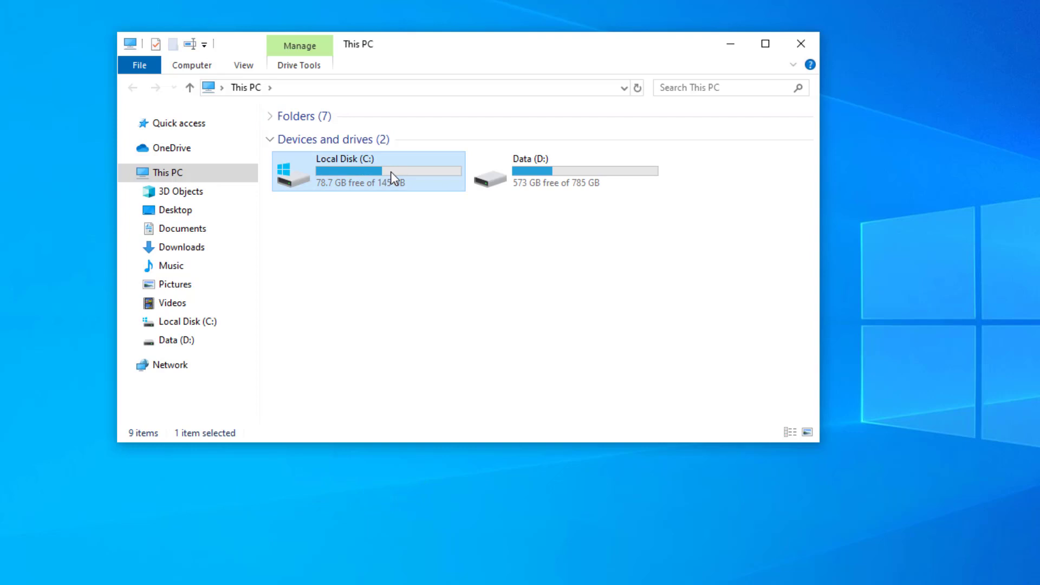
pyautogui.rightClick(391, 171)
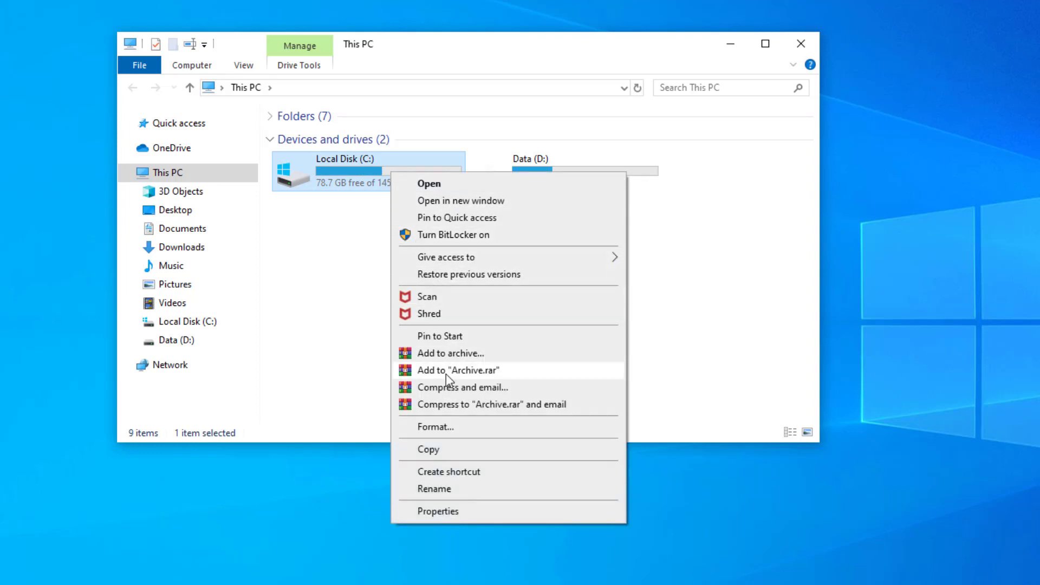
pyautogui.click(453, 509)
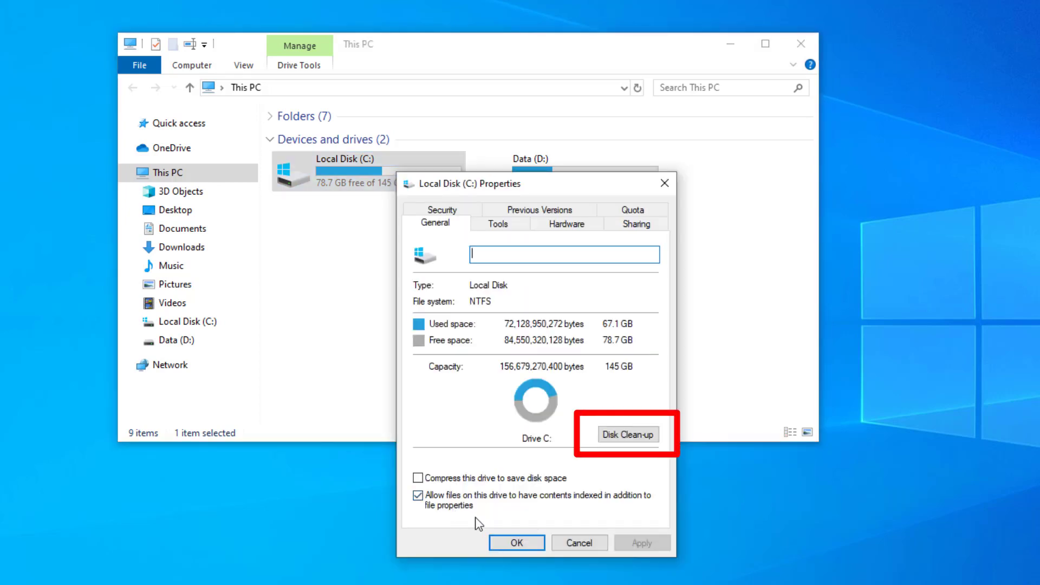
pyautogui.click(601, 431)
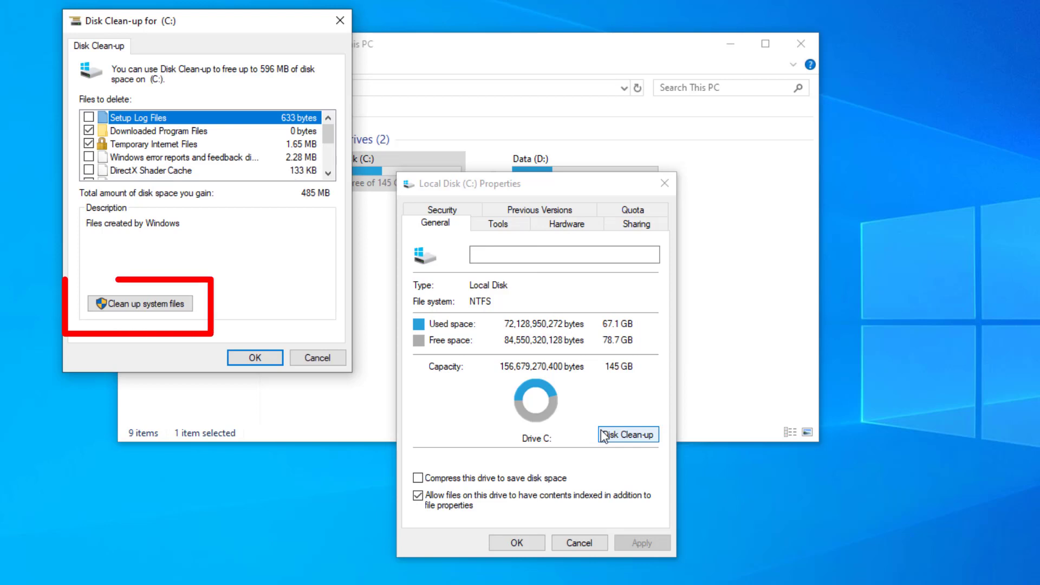
# Step: Rescan with system files and delete Windows Update Clean-up and temporary files (about 7.70 GB)
pyautogui.click(184, 306)
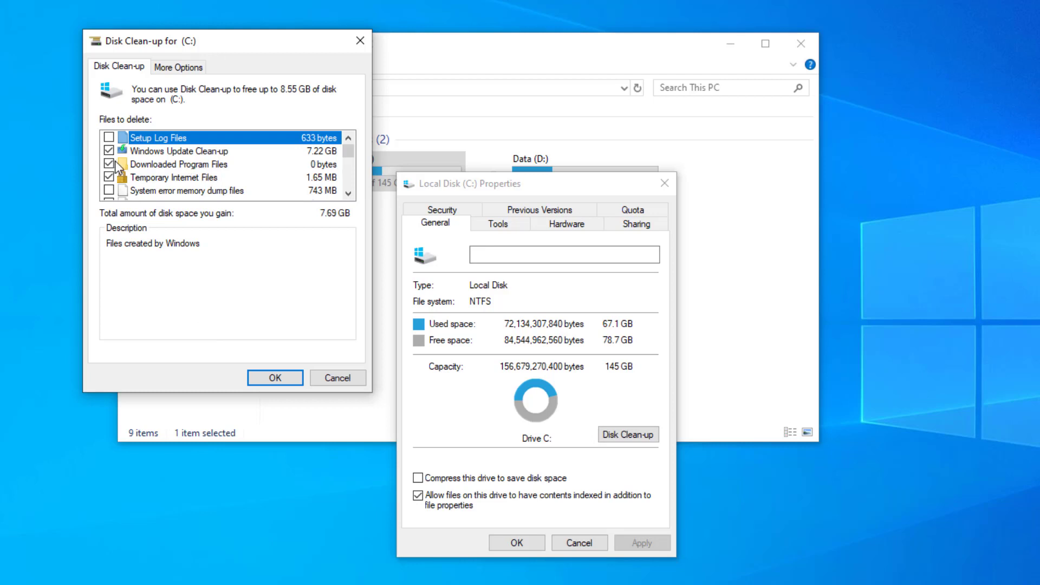
pyautogui.click(150, 153)
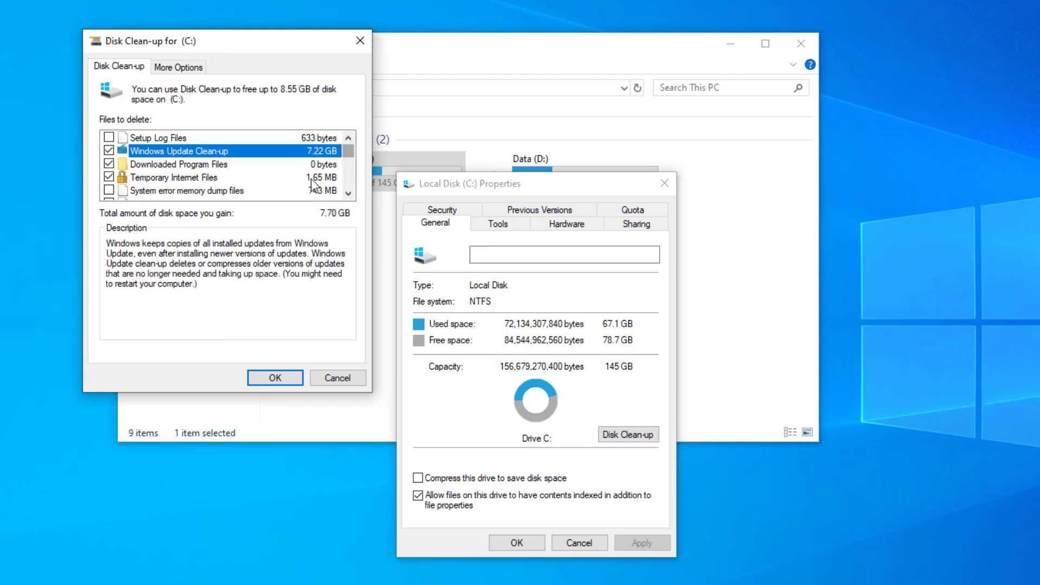
pyautogui.click(275, 379)
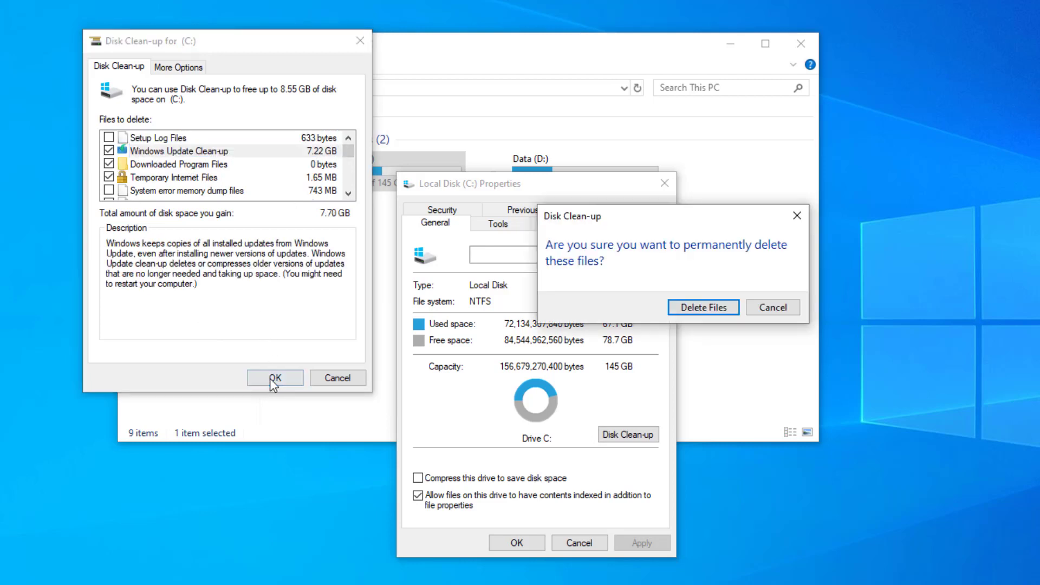
pyautogui.click(713, 308)
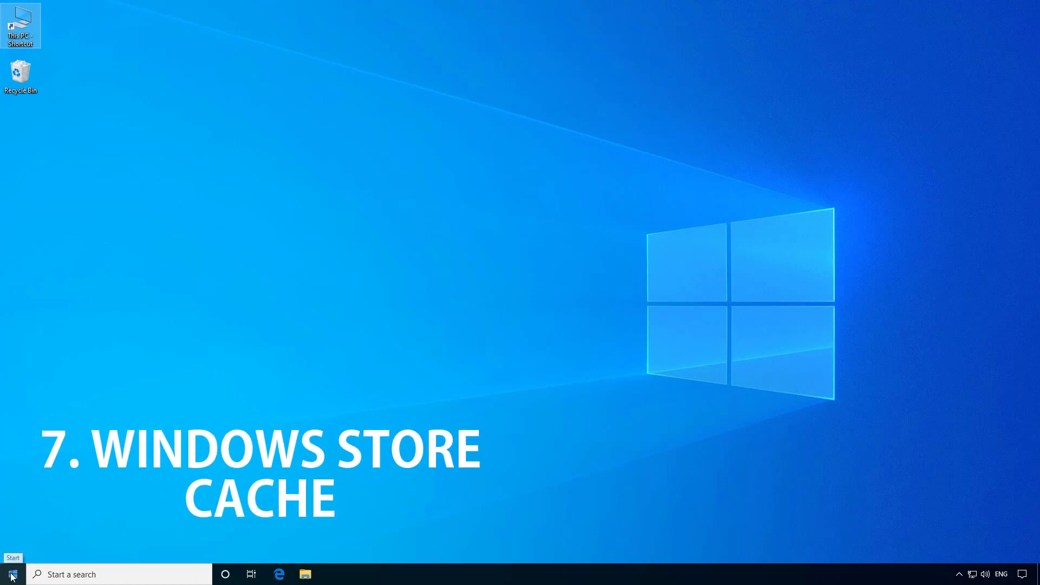
# Step: Launch Command Prompt from Start search and run 'wsreset.exe' to reset the Store cache
pyautogui.click(12, 577)
pyautogui.write('command')
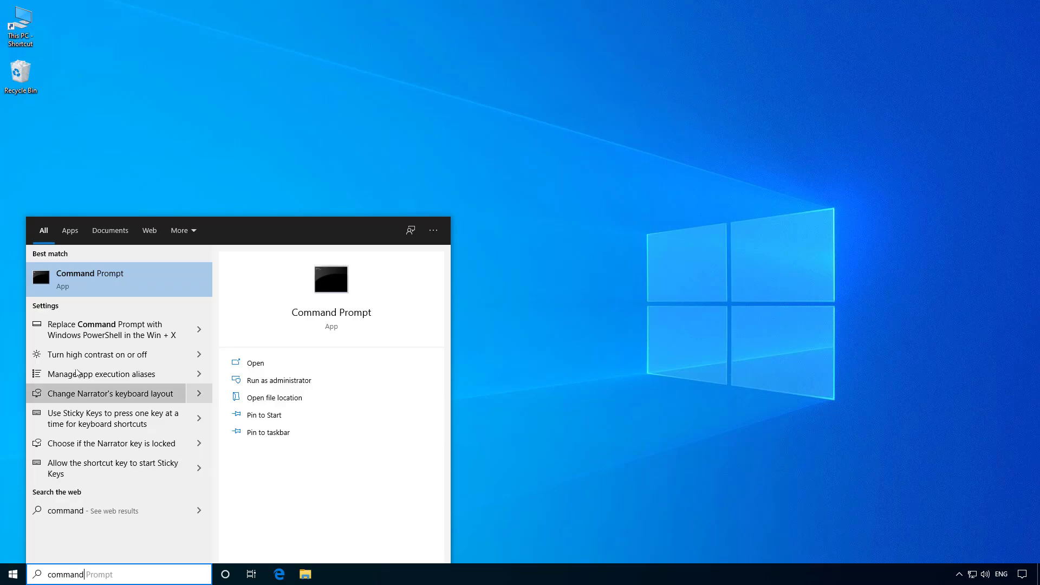
pyautogui.click(108, 285)
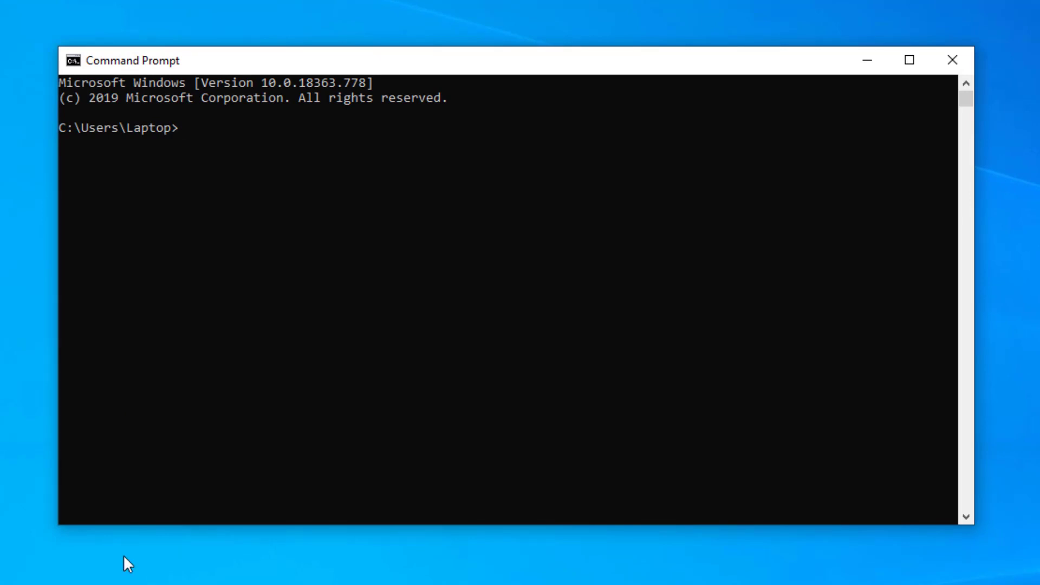
pyautogui.write('wsreset.exe')
pyautogui.press('Return')
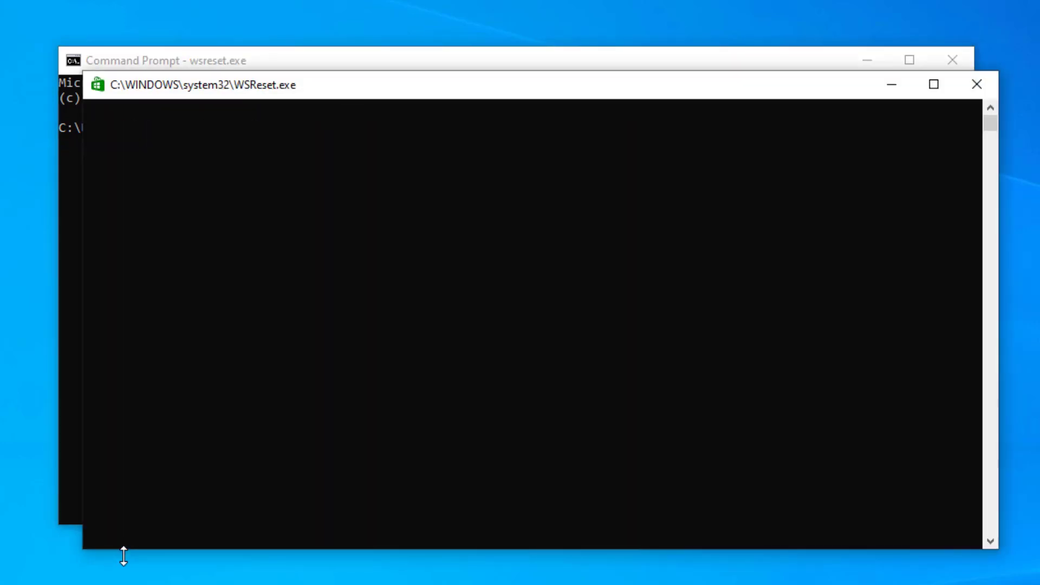